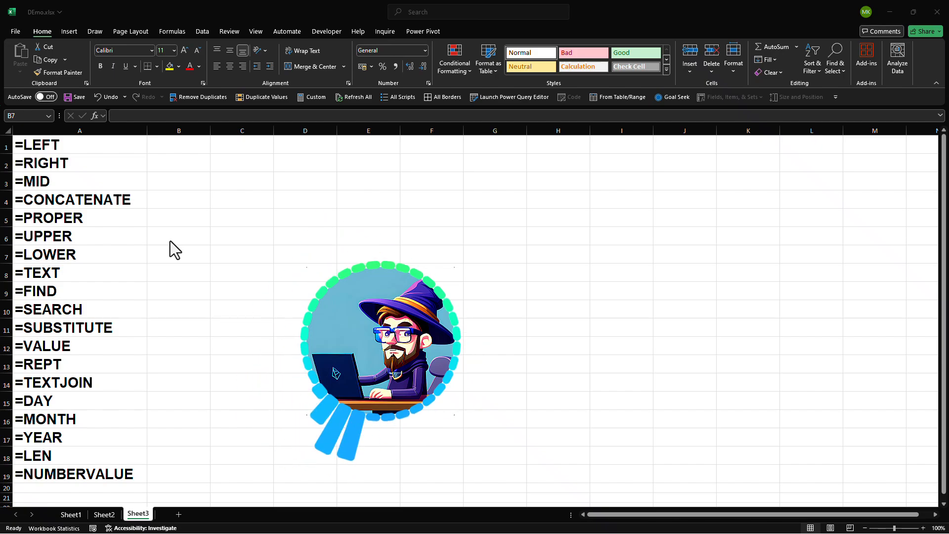
Step: Switch from Sheet3 to Sheet1, which lists the 20 full names
{"action": "left_click", "coordinate": [69, 518]}
{"action": "left_click", "coordinate": [68, 517]}
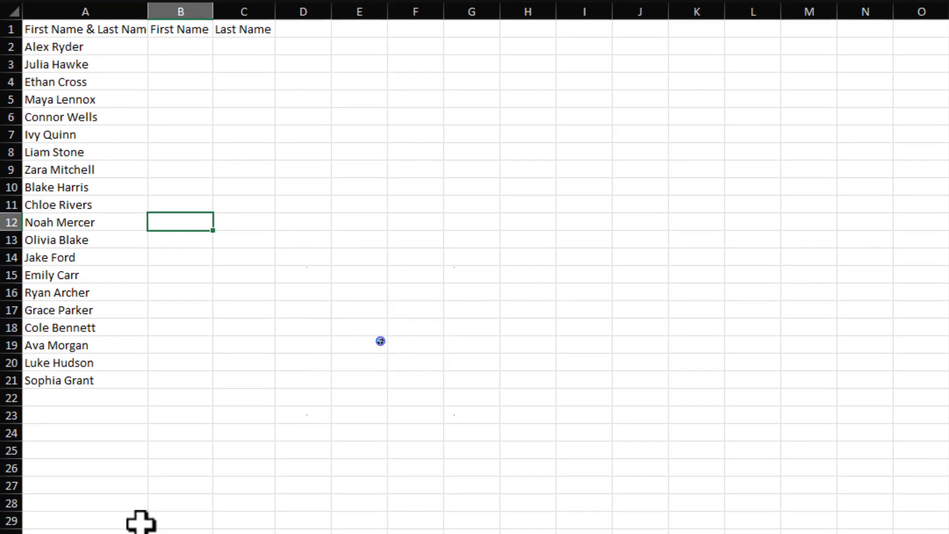
{"action": "left_click", "coordinate": [86, 41]}
{"action": "left_click_drag", "start_coordinate": [85, 40], "coordinate": [80, 384]}
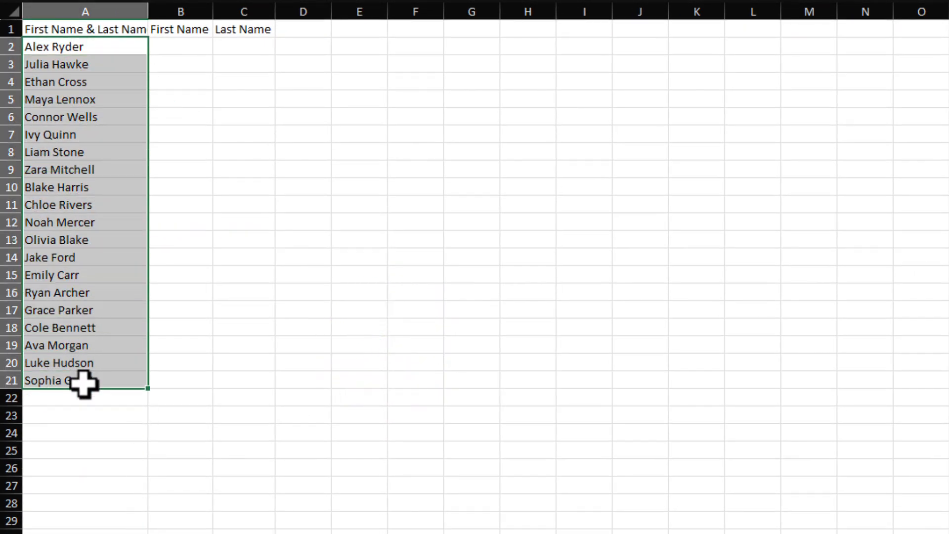
{"action": "left_click", "coordinate": [73, 486]}
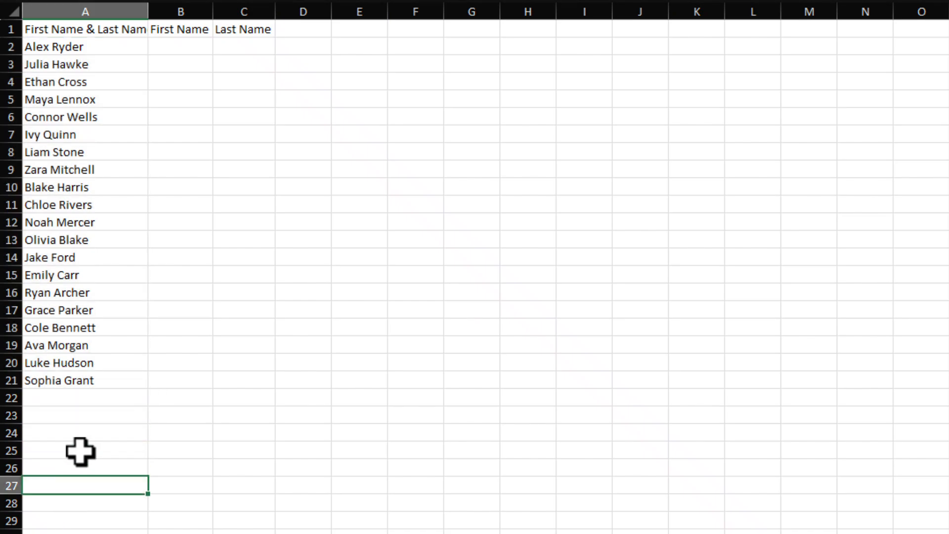
{"action": "left_click", "coordinate": [88, 44]}
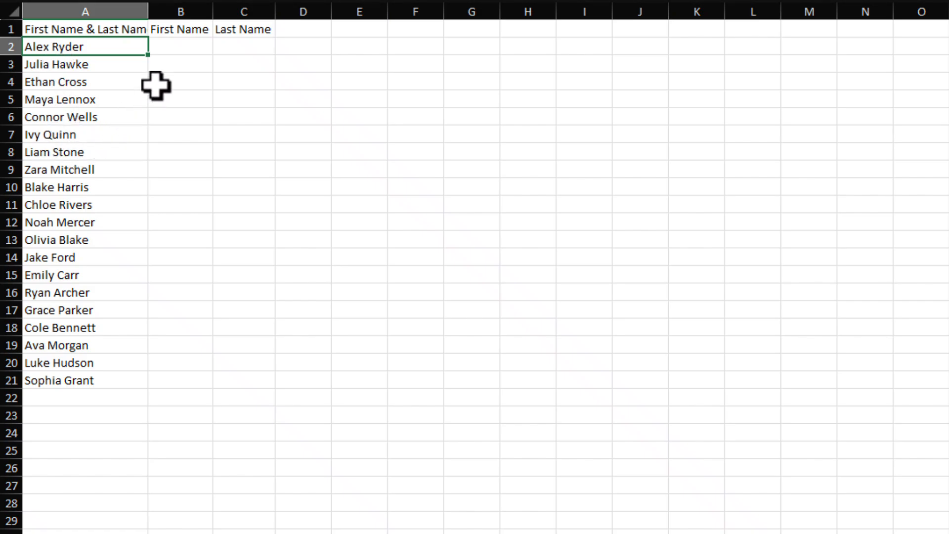
{"action": "double_click", "coordinate": [168, 47]}
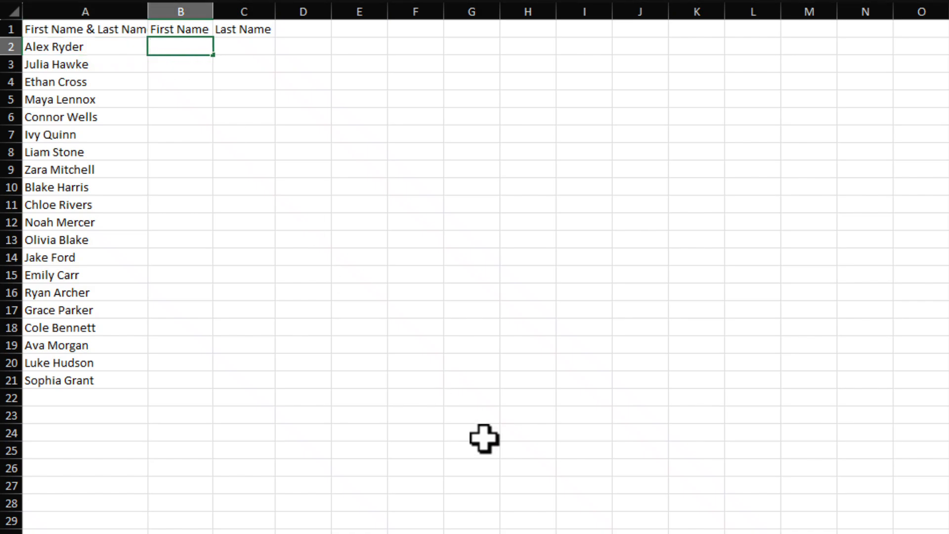
{"action": "type", "text": "S"}
{"action": "key", "text": "BackSpace"}
{"action": "key", "text": "Return"}
{"action": "key", "text": "Up"}
{"action": "key", "text": "Right"}
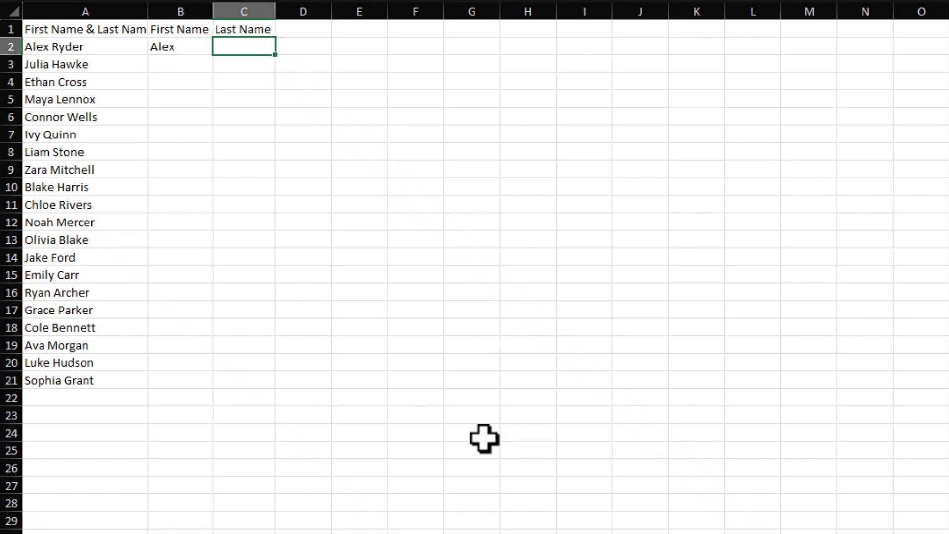
{"action": "key", "text": "Return"}
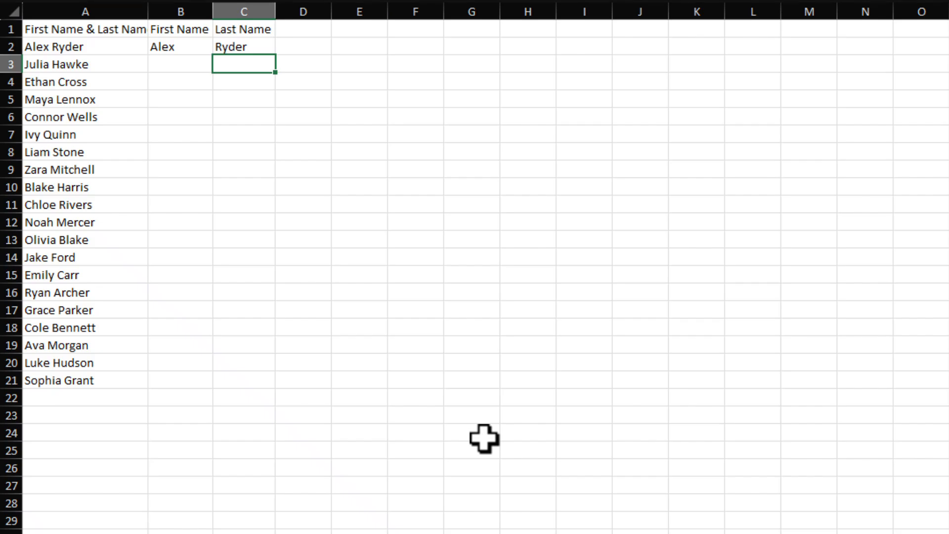
Step: Flash Fill the remaining last and first names, spot-checking results like Chloe, Parker and Quinn
{"action": "key", "text": "ctrl+e"}
{"action": "key", "text": "Left"}
{"action": "key", "text": "ctrl+e"}
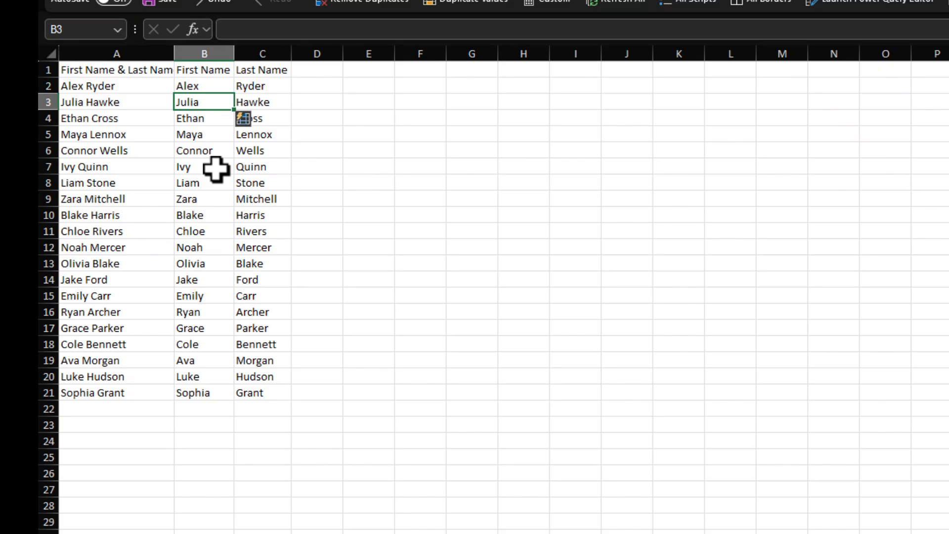
{"action": "left_click", "coordinate": [186, 228]}
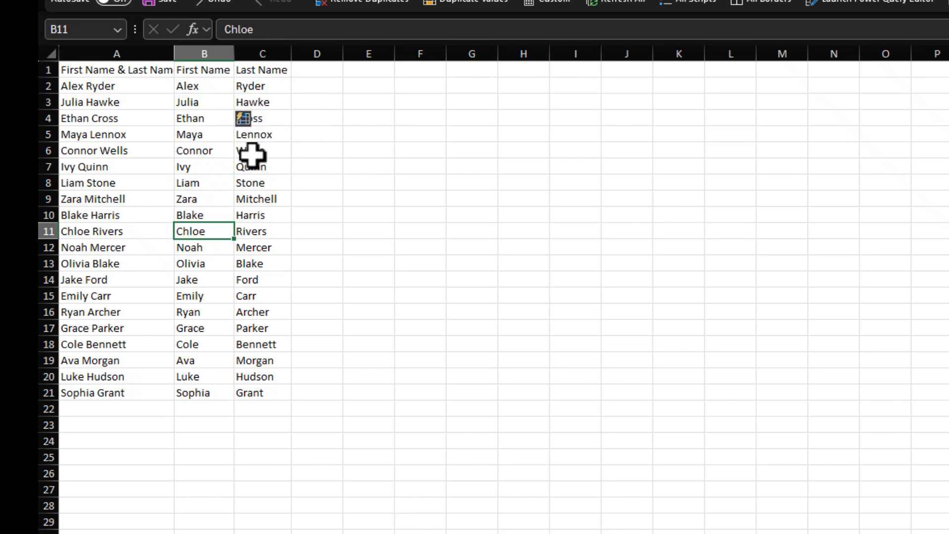
{"action": "left_click", "coordinate": [247, 183]}
{"action": "left_click", "coordinate": [242, 247]}
{"action": "left_click", "coordinate": [241, 328]}
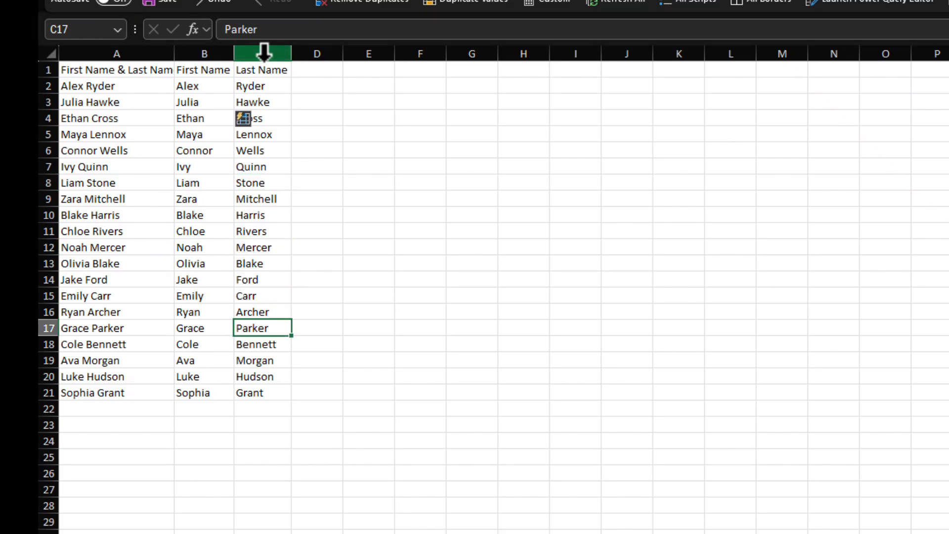
{"action": "left_click", "coordinate": [189, 147]}
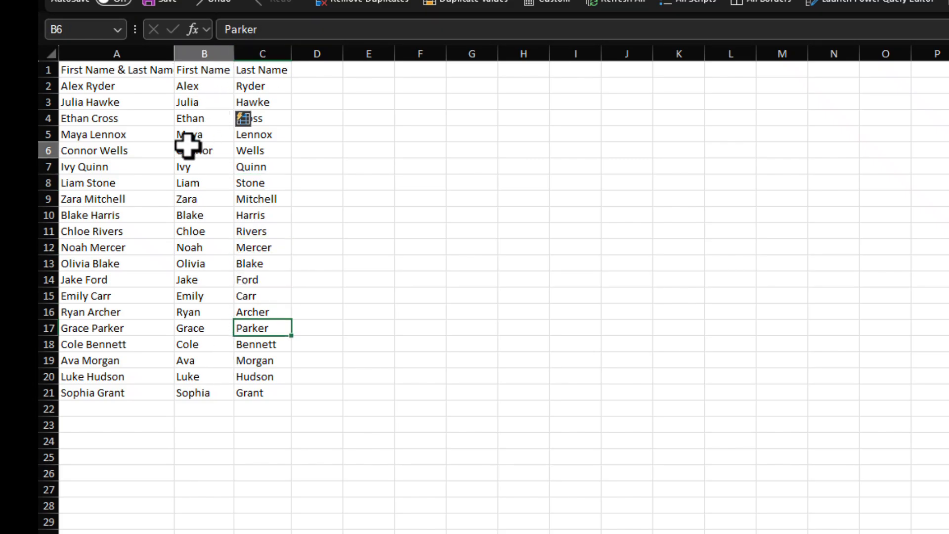
{"action": "left_click", "coordinate": [184, 215]}
{"action": "left_click", "coordinate": [241, 166]}
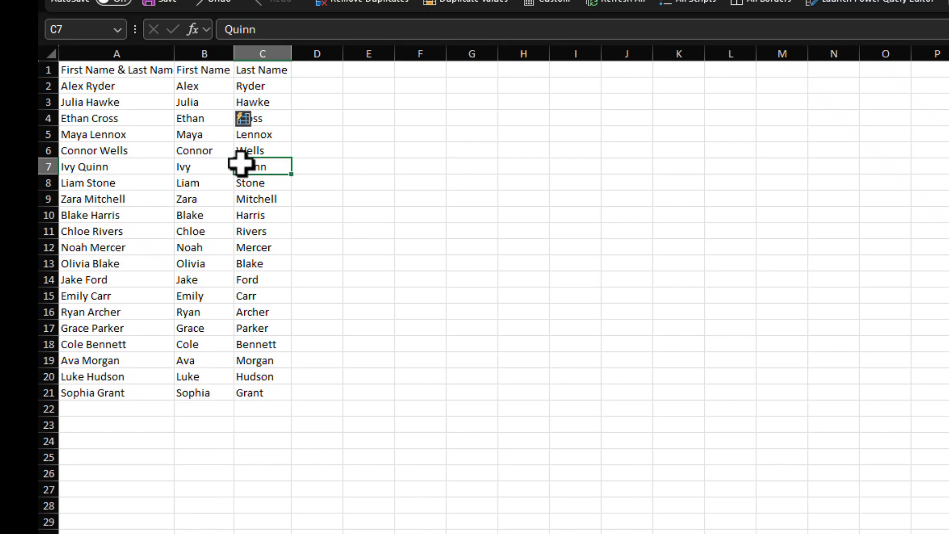
{"action": "key", "text": "ctrl+e"}
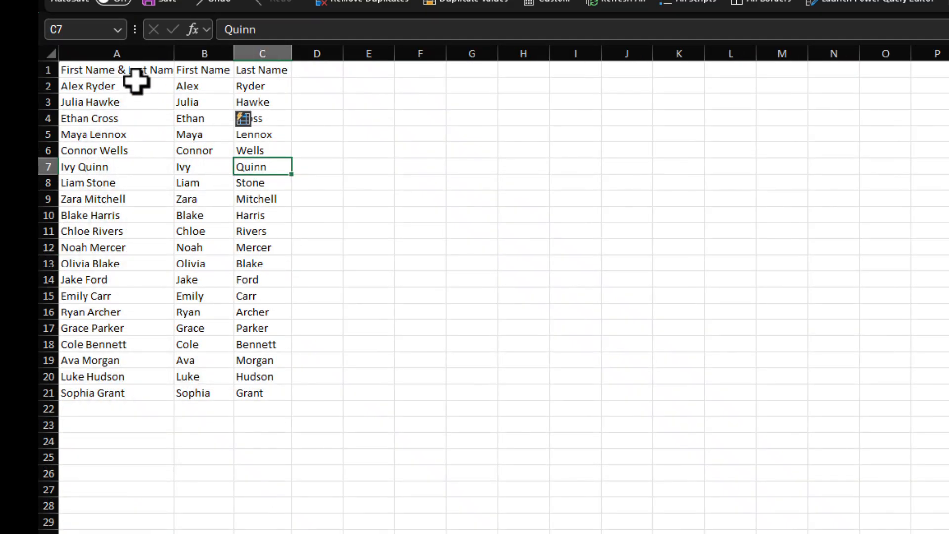
Step: Delete the original full-name column A
{"action": "left_click", "coordinate": [127, 52]}
{"action": "right_click", "coordinate": [129, 54]}
{"action": "left_click", "coordinate": [172, 239]}
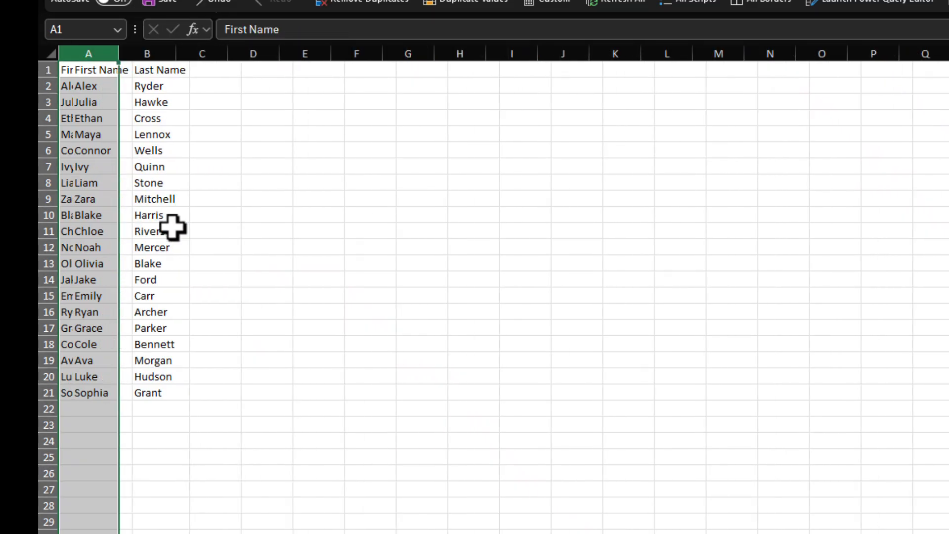
{"action": "left_click", "coordinate": [195, 72]}
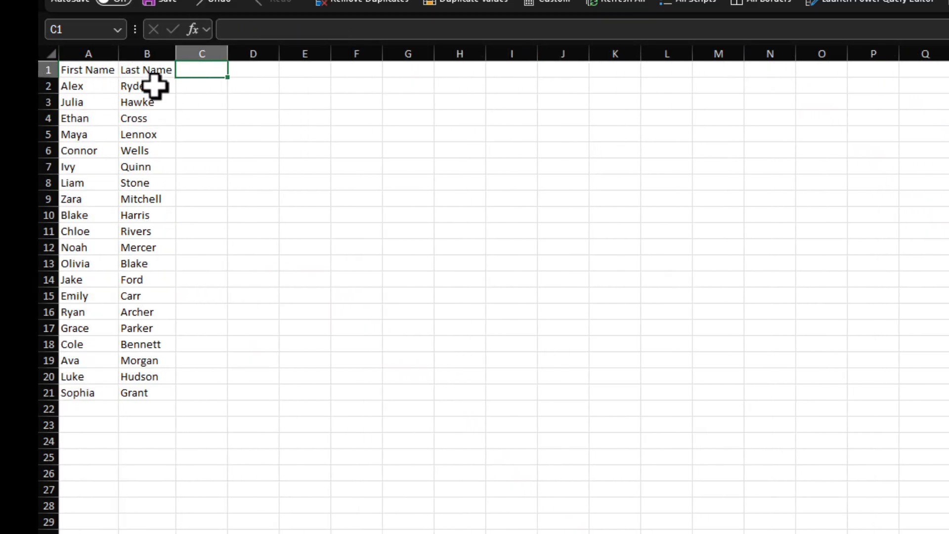
{"action": "left_click", "coordinate": [196, 88]}
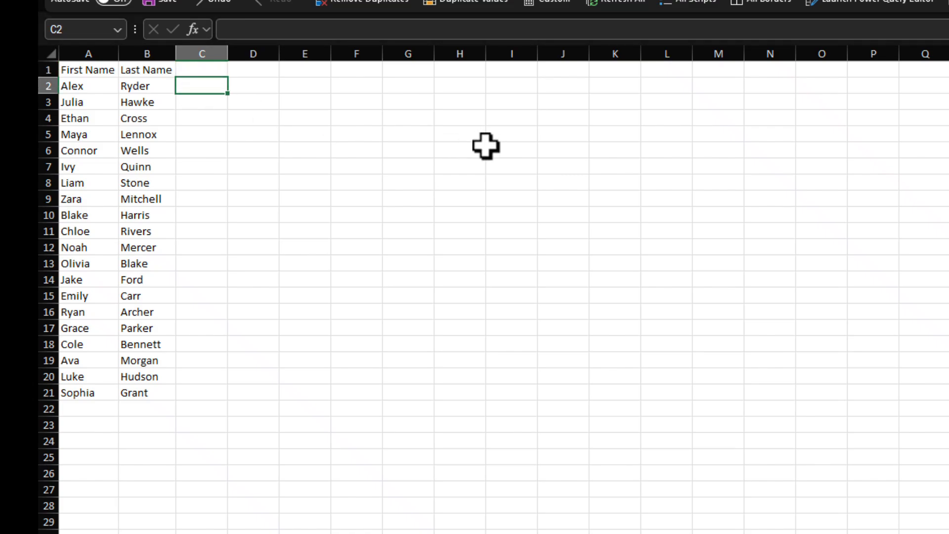
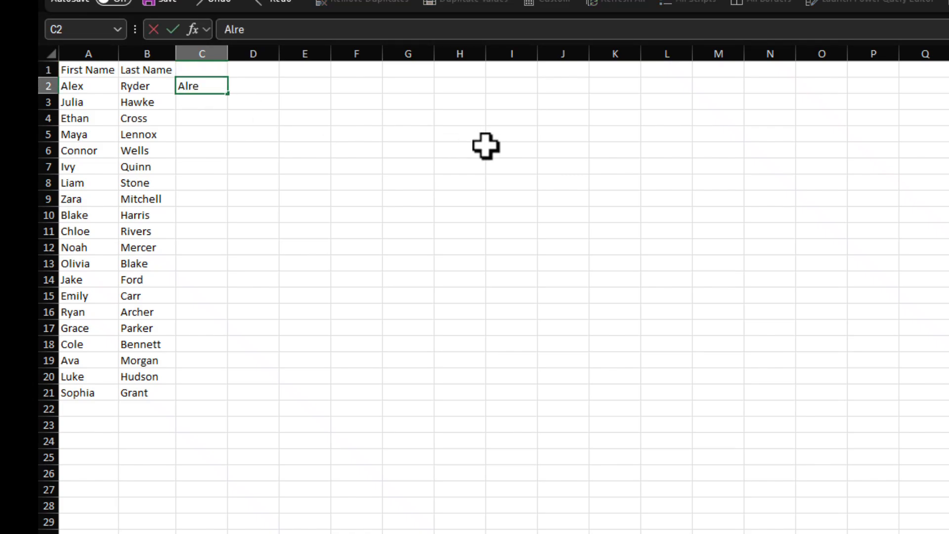
{"action": "type", "text": "rYDER"}
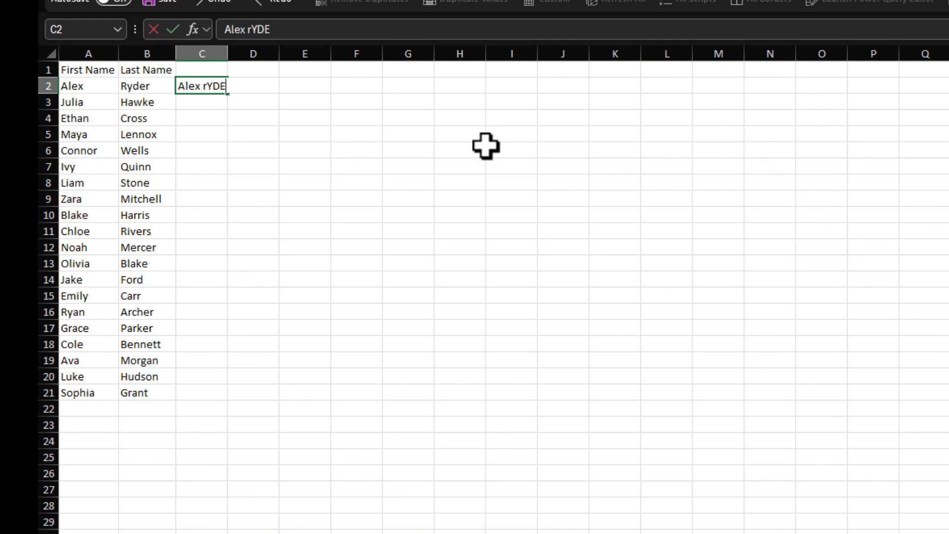
{"action": "key", "text": "BackSpace"}
{"action": "key", "text": "BackSpace"}
{"action": "key", "text": "BackSpace"}
{"action": "key", "text": "BackSpace"}
{"action": "key", "text": "BackSpace"}
{"action": "key", "text": "BackSpace"}
{"action": "type", "text": "Ryder"}
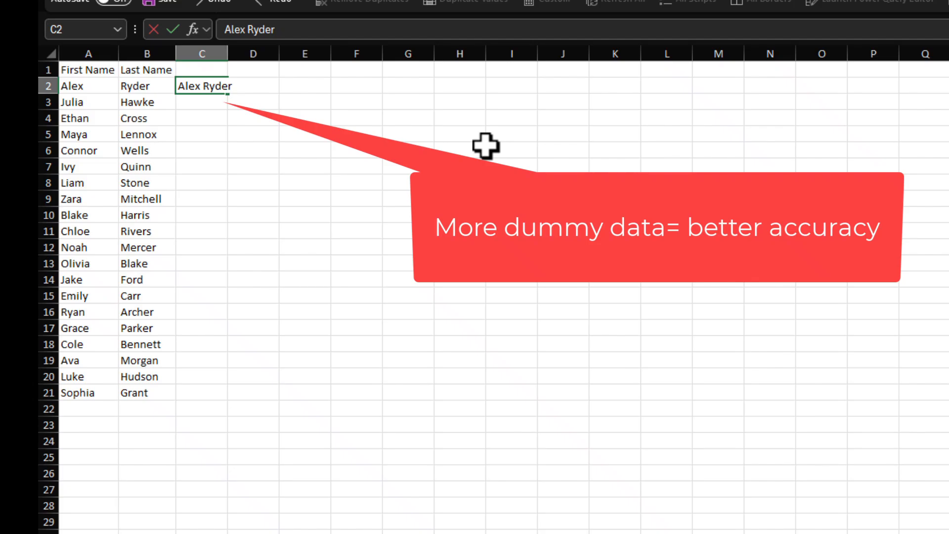
{"action": "key", "text": "Return"}
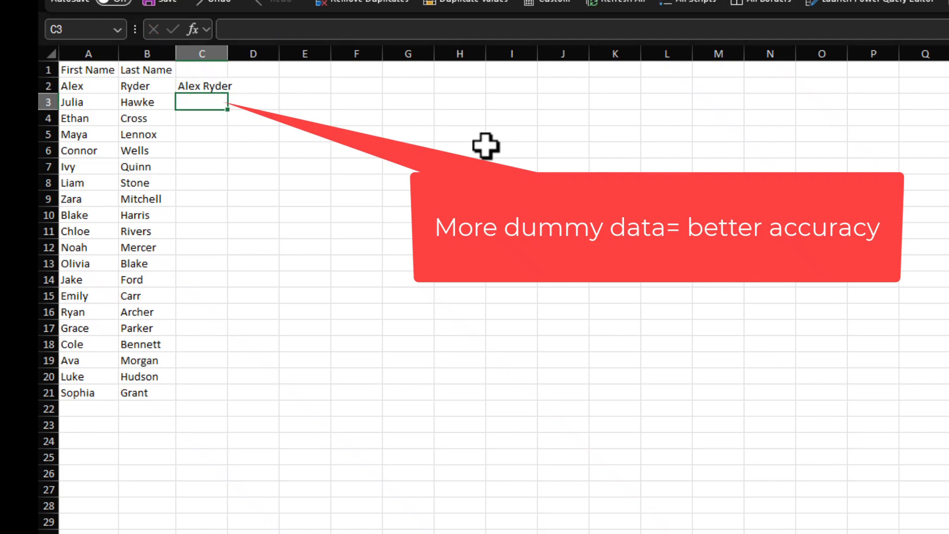
{"action": "key", "text": "ctrl+e"}
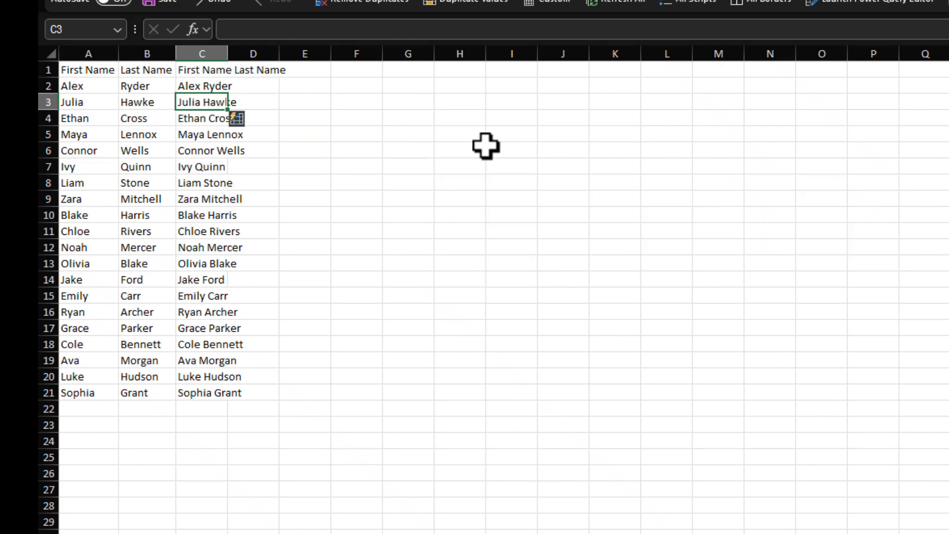
{"action": "left_click", "coordinate": [210, 150]}
{"action": "left_click", "coordinate": [205, 215]}
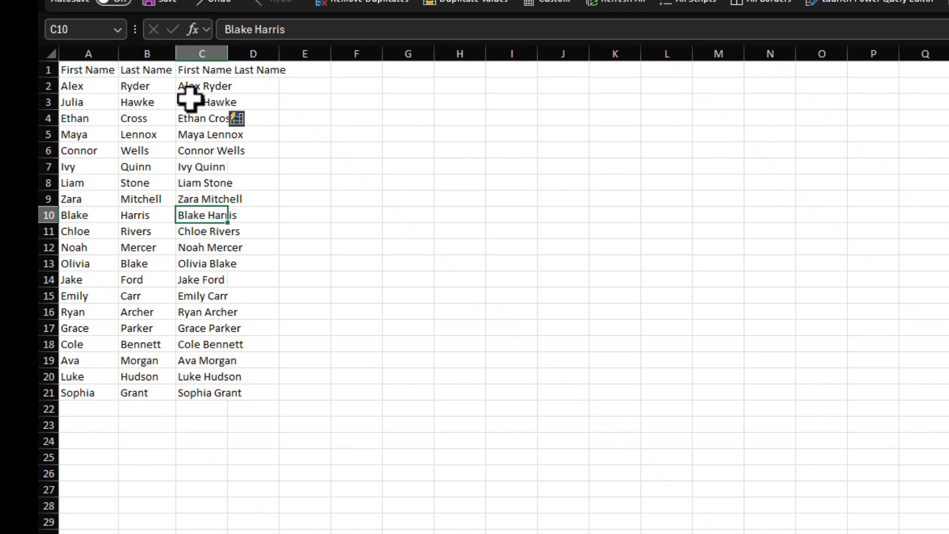
{"action": "double_click", "coordinate": [228, 50]}
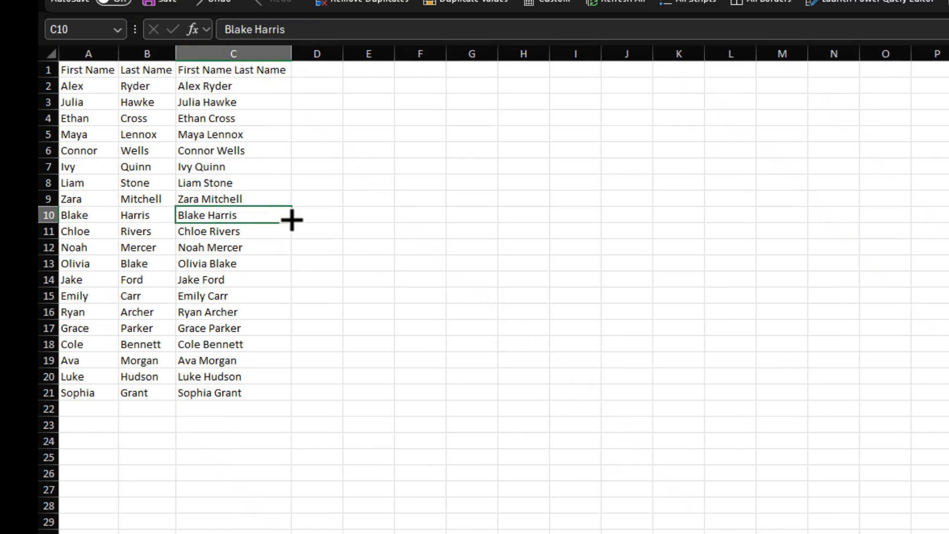
{"action": "left_click", "coordinate": [242, 121]}
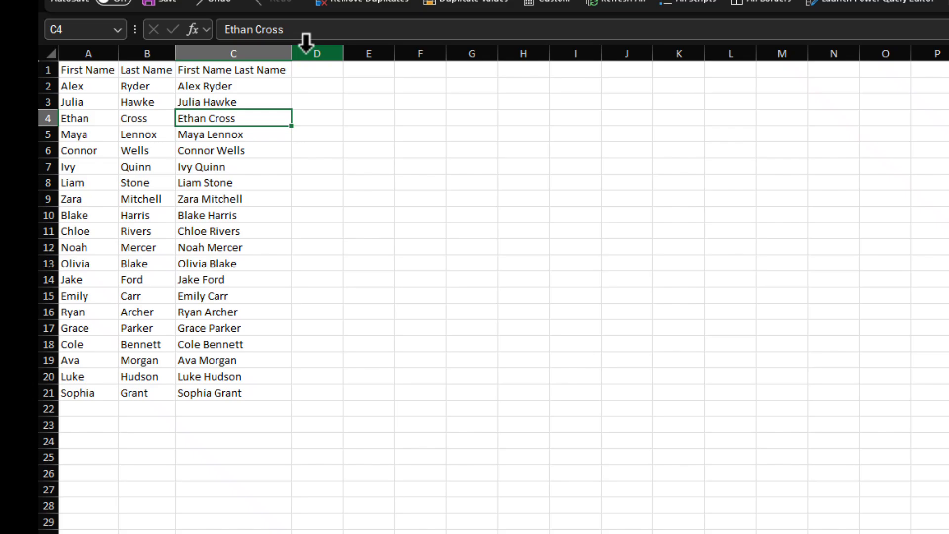
{"action": "double_click", "coordinate": [297, 83]}
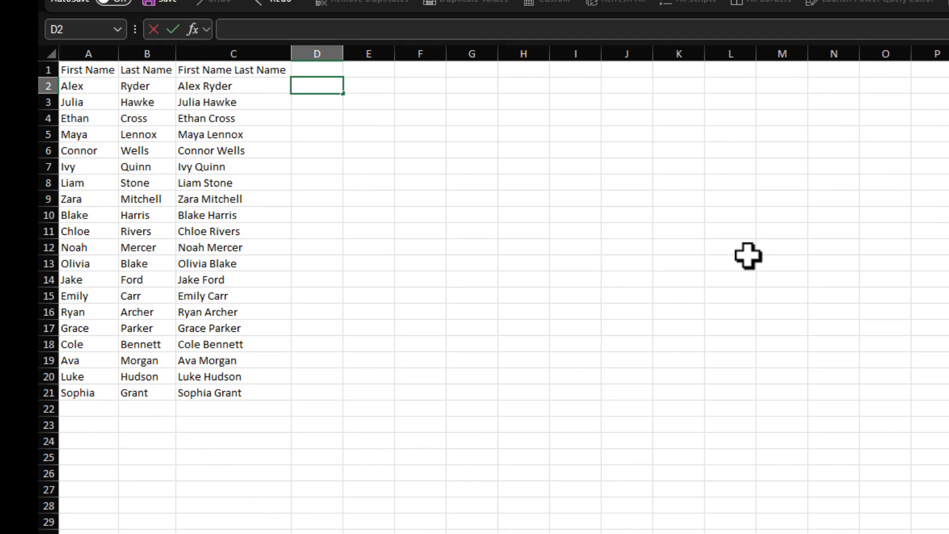
{"action": "key", "text": "Return"}
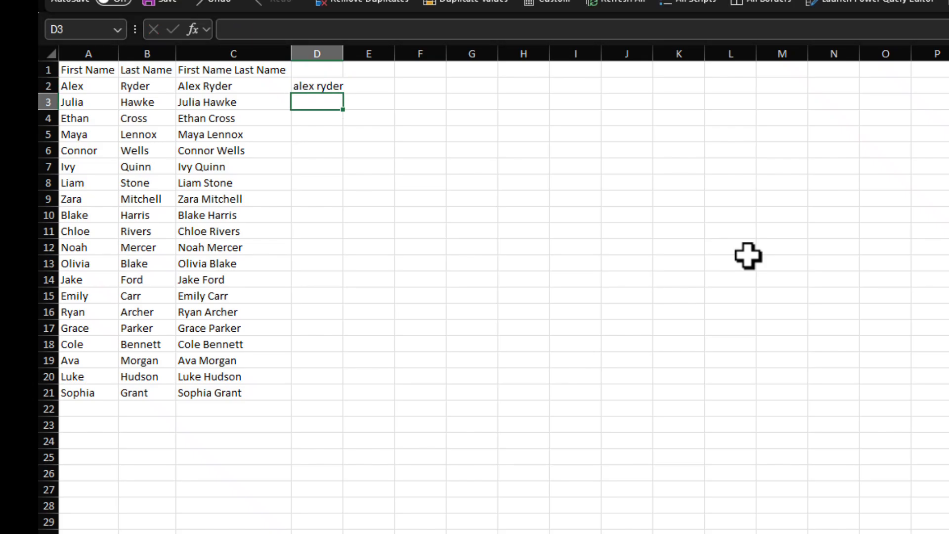
{"action": "key", "text": "ctrl+e"}
{"action": "key", "text": "Right"}
{"action": "key", "text": "Up"}
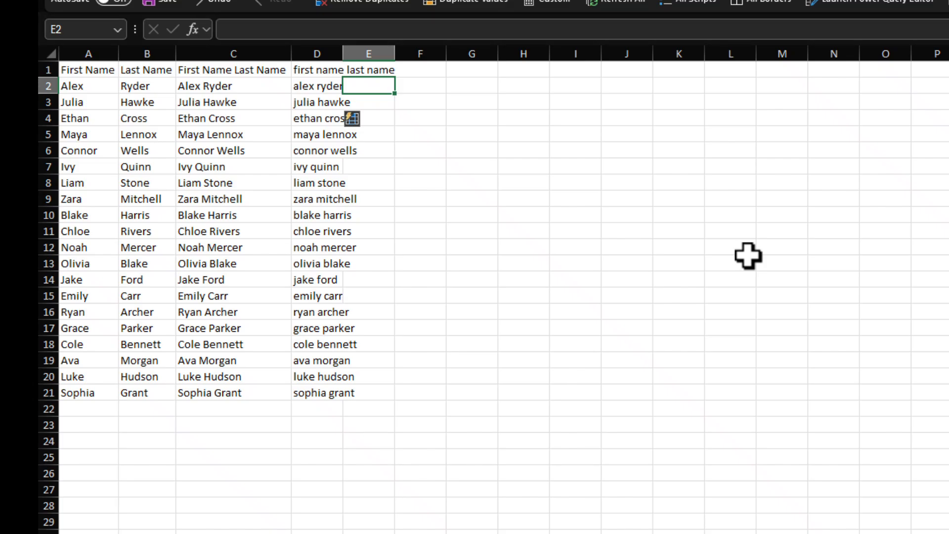
{"action": "key", "text": "Right"}
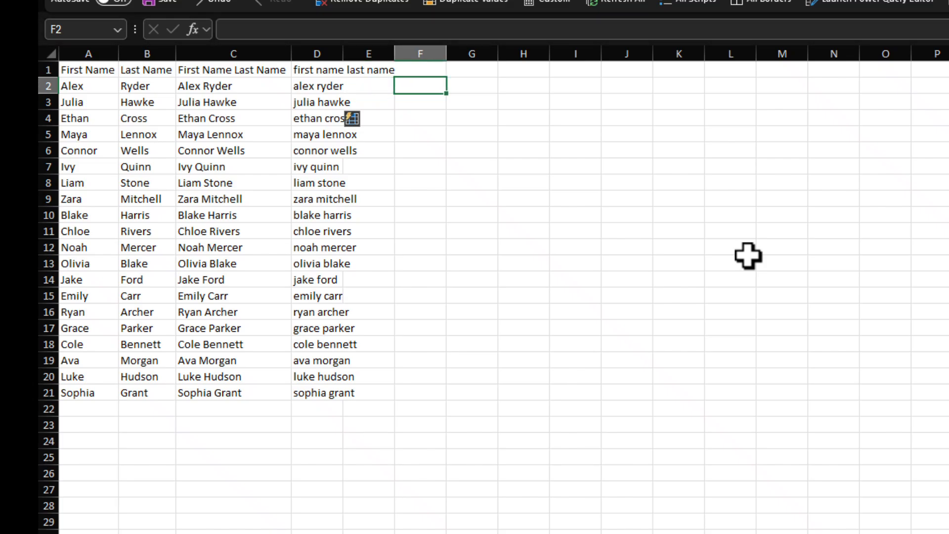
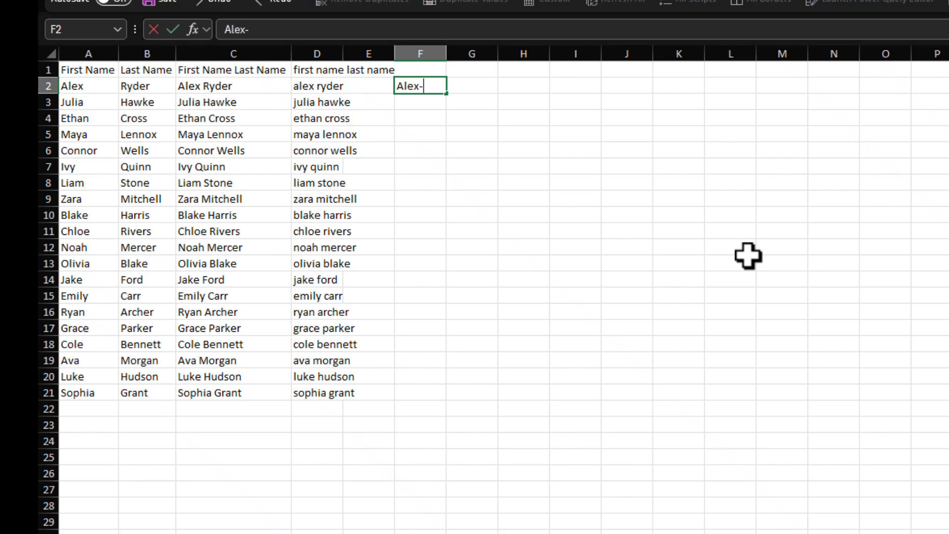
{"action": "key", "text": "Return"}
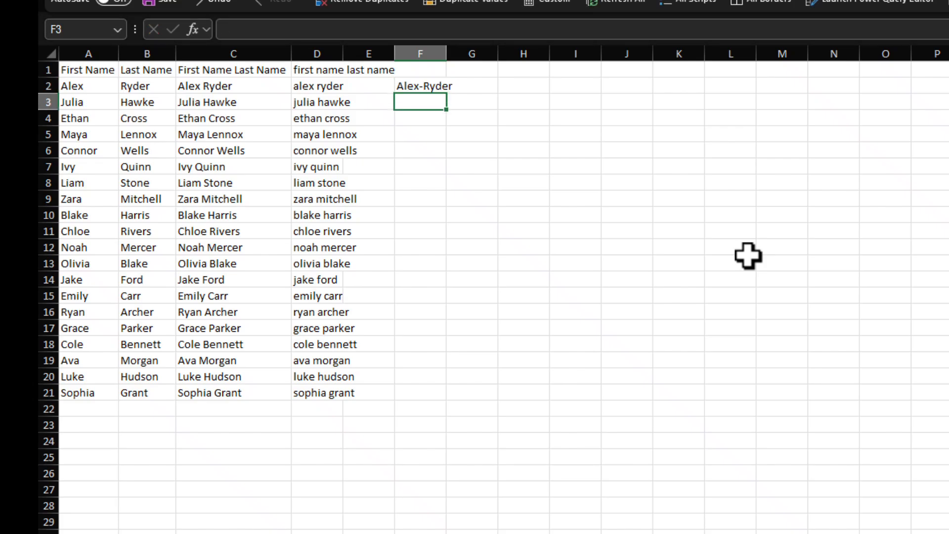
{"action": "type", "text": "a"}
{"action": "key", "text": "BackSpace"}
{"action": "key", "text": "ctrl+e"}
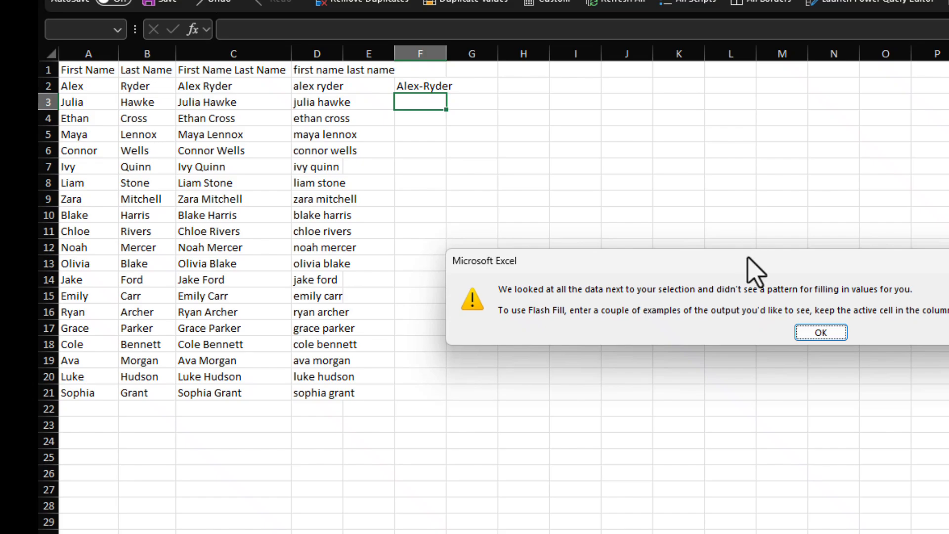
{"action": "left_click_drag", "start_coordinate": [748, 260], "coordinate": [473, 178]}
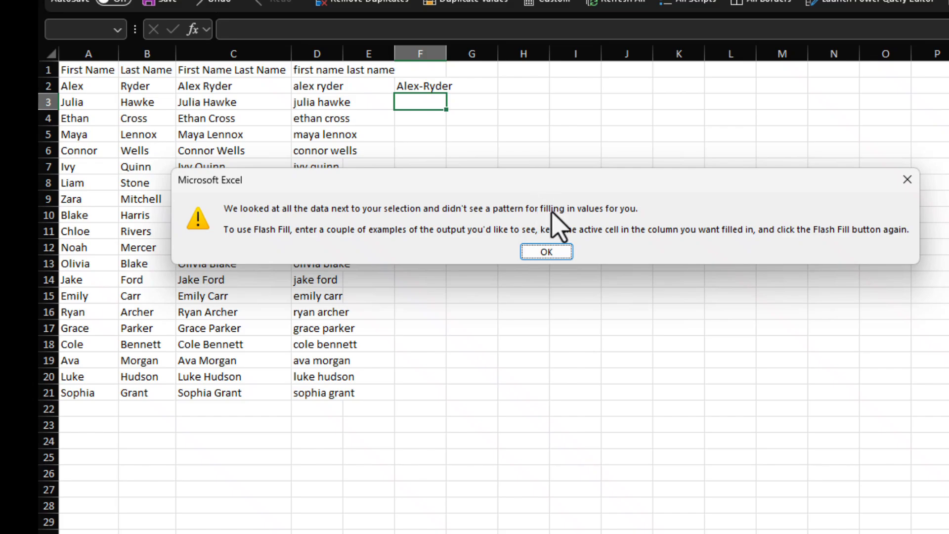
Step: Dismiss the warning, autofit column D, and delete the empty column E
{"action": "left_click", "coordinate": [547, 252]}
{"action": "left_click", "coordinate": [374, 49]}
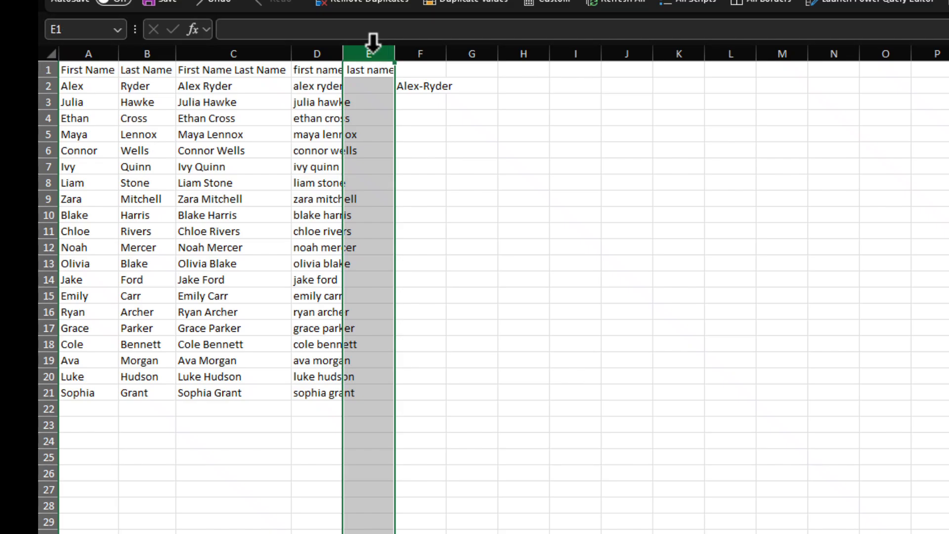
{"action": "double_click", "coordinate": [343, 50]}
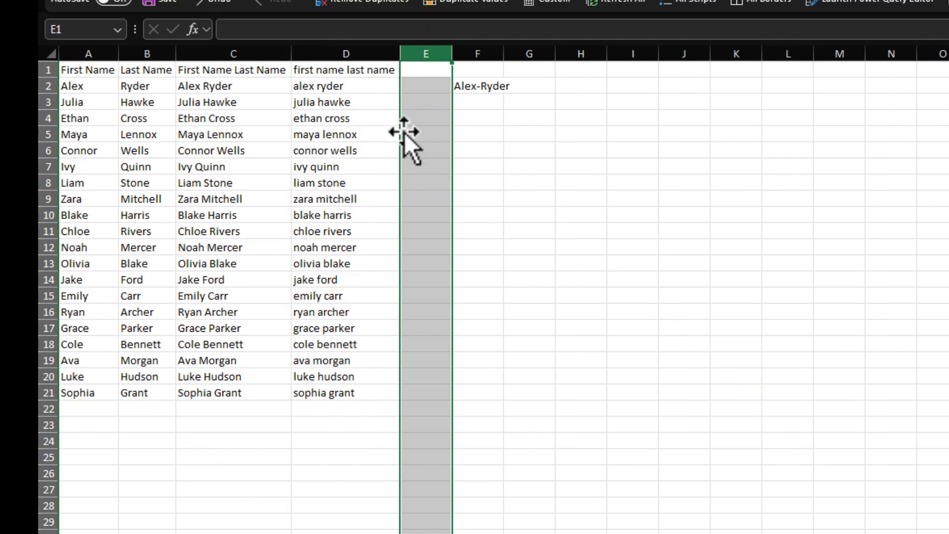
{"action": "right_click", "coordinate": [428, 47]}
{"action": "left_click", "coordinate": [505, 247]}
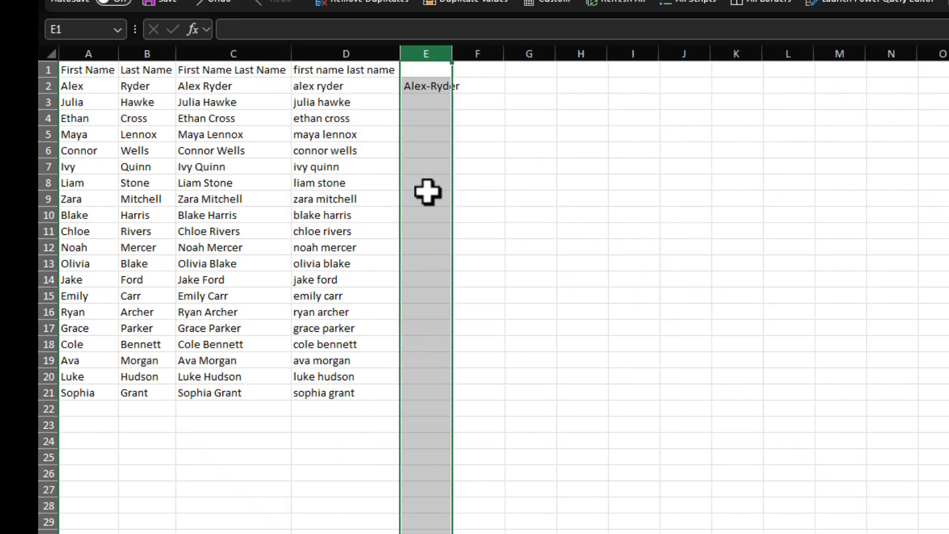
{"action": "left_click", "coordinate": [423, 99]}
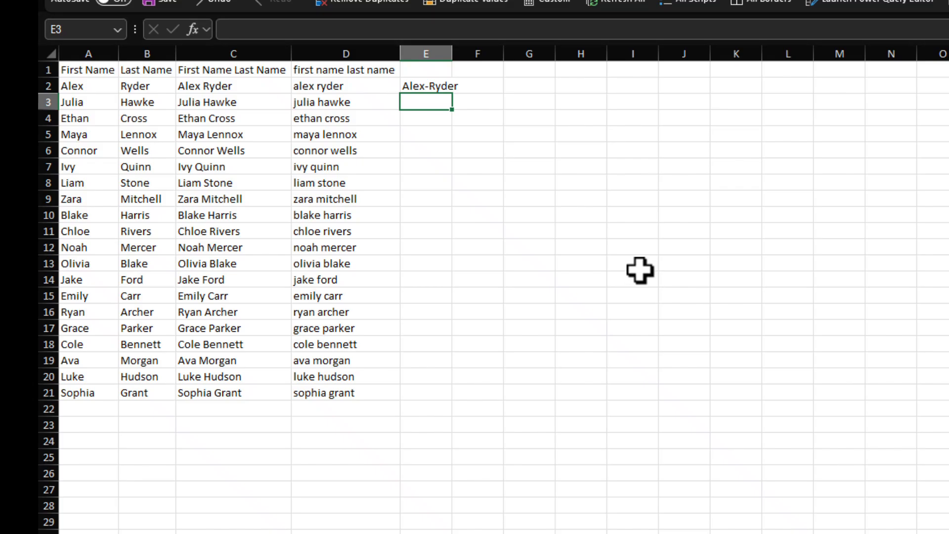
{"action": "key", "text": "ctrl+e"}
{"action": "left_click", "coordinate": [429, 311]}
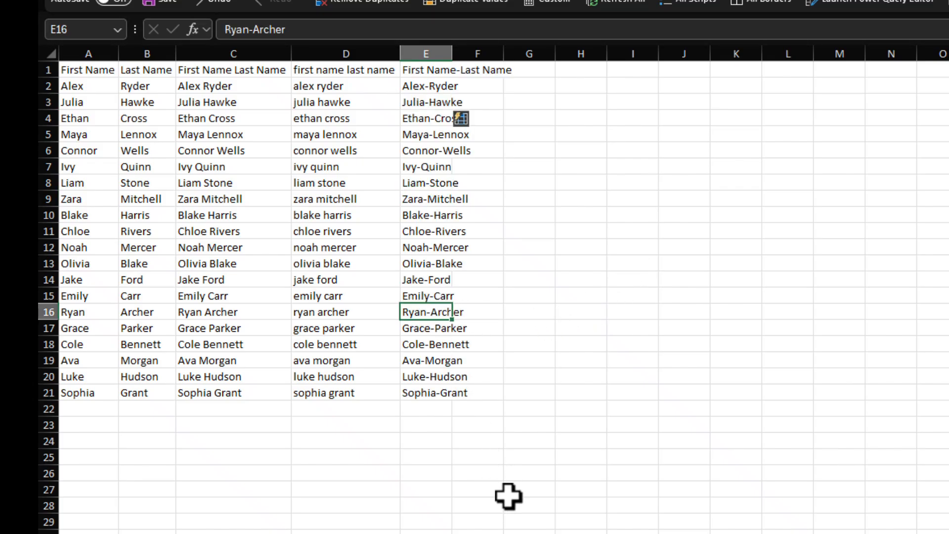
{"action": "left_click", "coordinate": [459, 394]}
{"action": "left_click", "coordinate": [435, 394]}
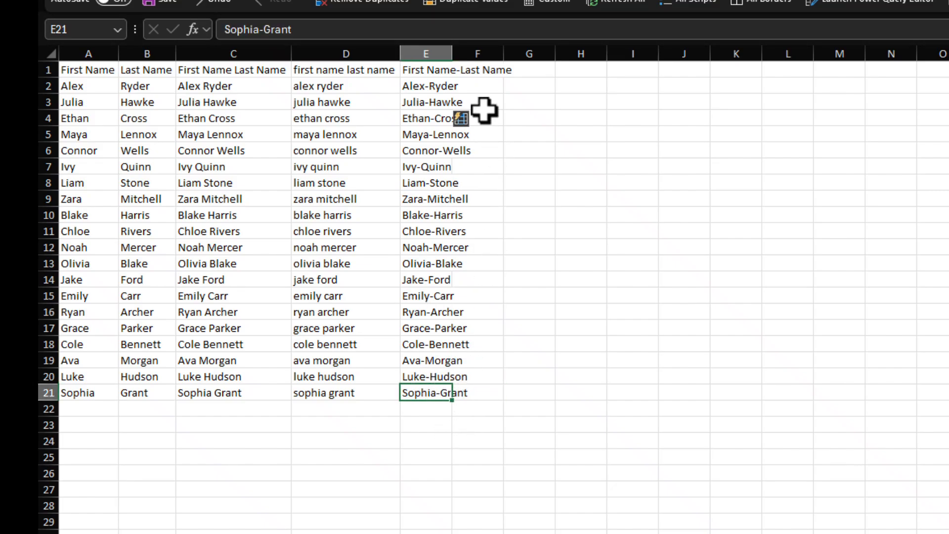
{"action": "double_click", "coordinate": [452, 49]}
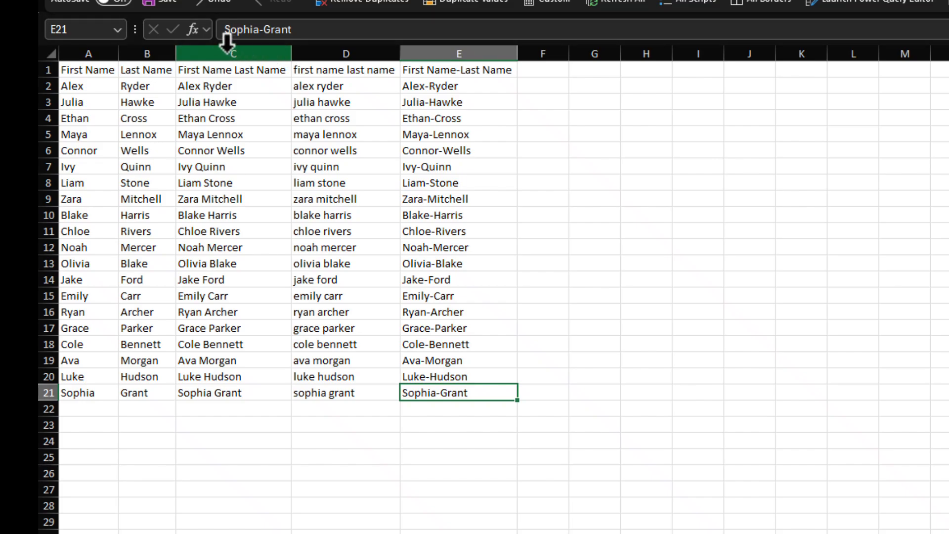
{"action": "left_click", "coordinate": [544, 85]}
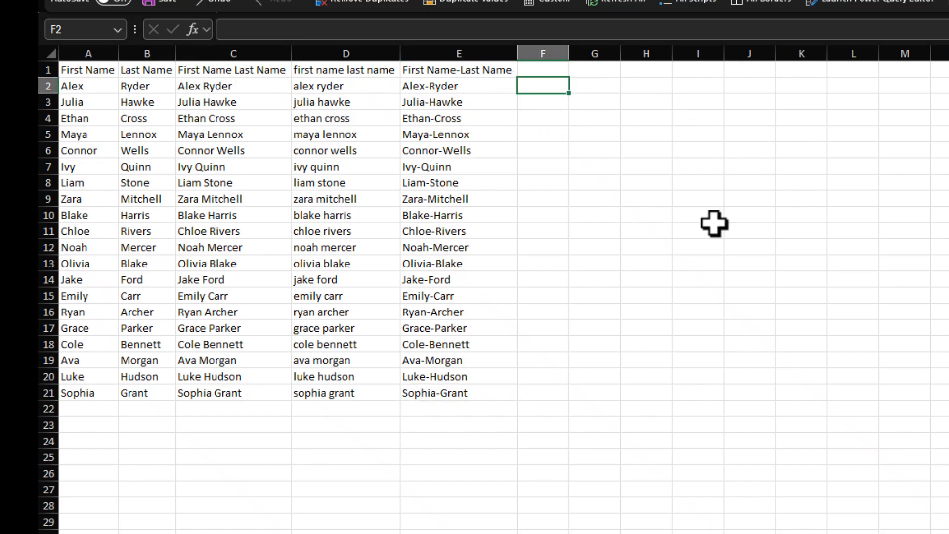
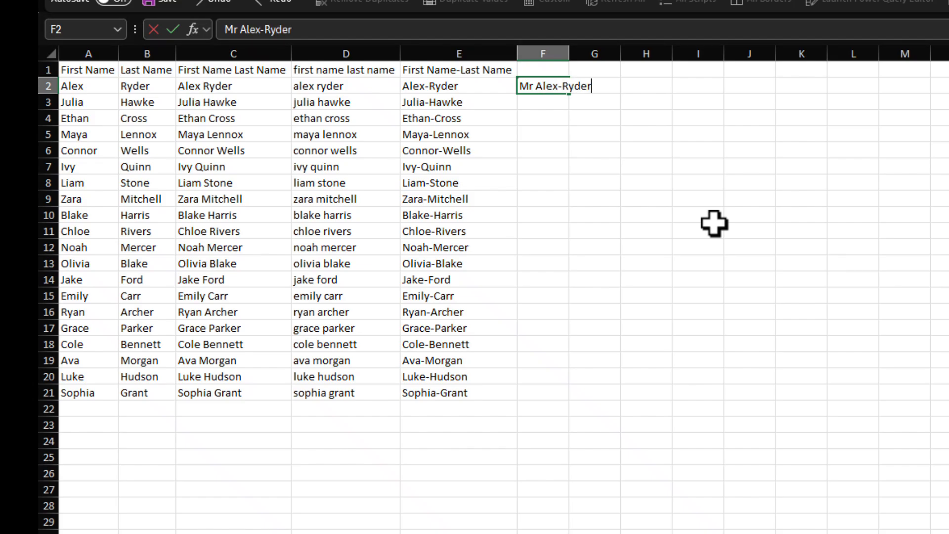
{"action": "key", "text": "Return"}
{"action": "key", "text": "ctrl+e"}
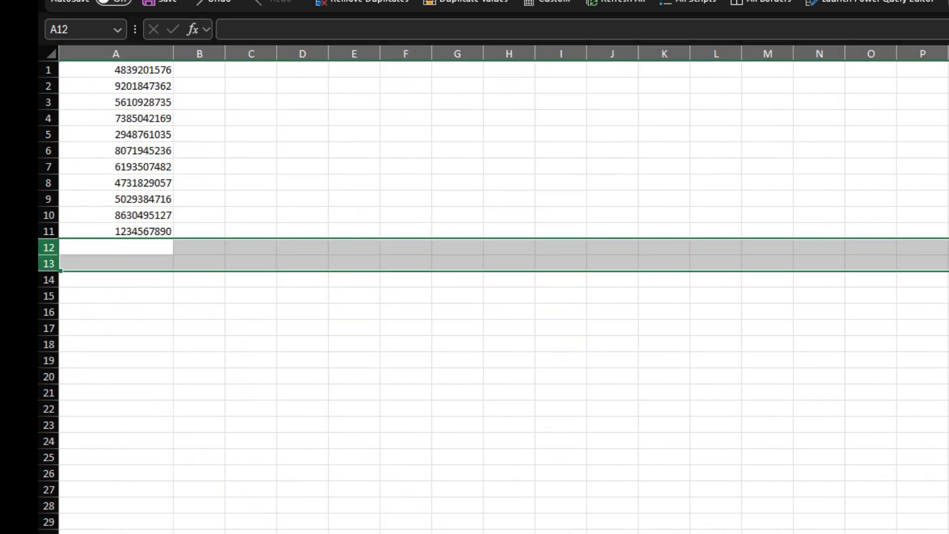
Step: Switch to the sheet of raw numbers and widen column B
{"action": "left_click", "coordinate": [193, 471]}
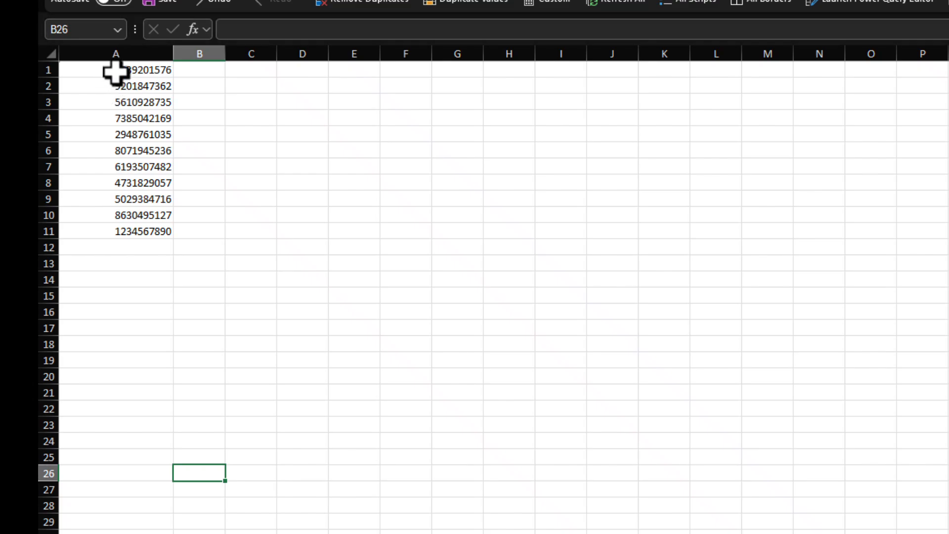
{"action": "left_click_drag", "start_coordinate": [114, 70], "coordinate": [159, 236]}
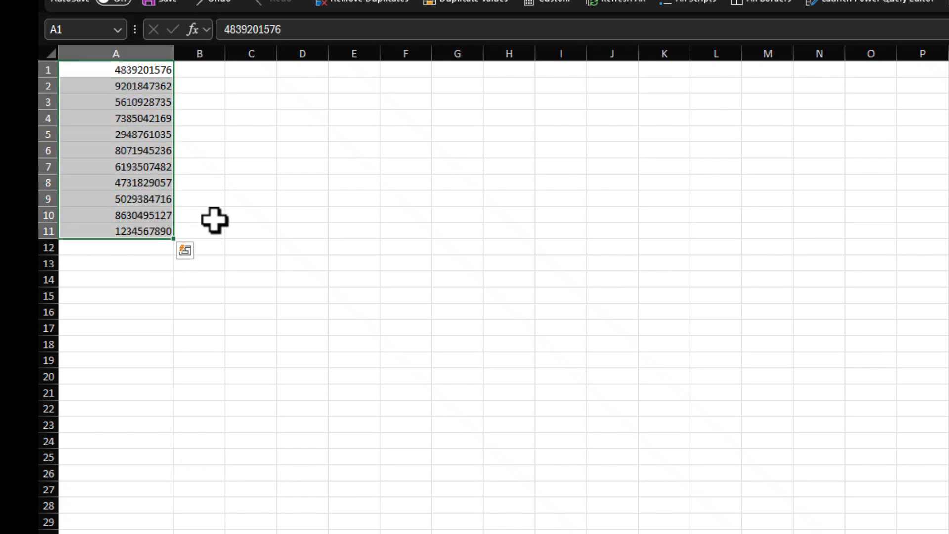
{"action": "left_click_drag", "start_coordinate": [225, 54], "coordinate": [298, 55]}
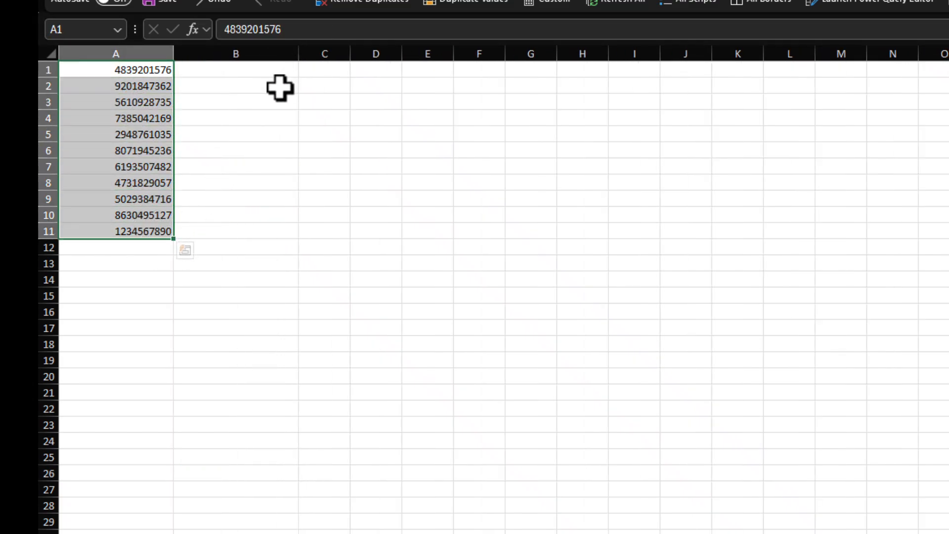
{"action": "left_click", "coordinate": [239, 118]}
{"action": "left_click", "coordinate": [211, 71]}
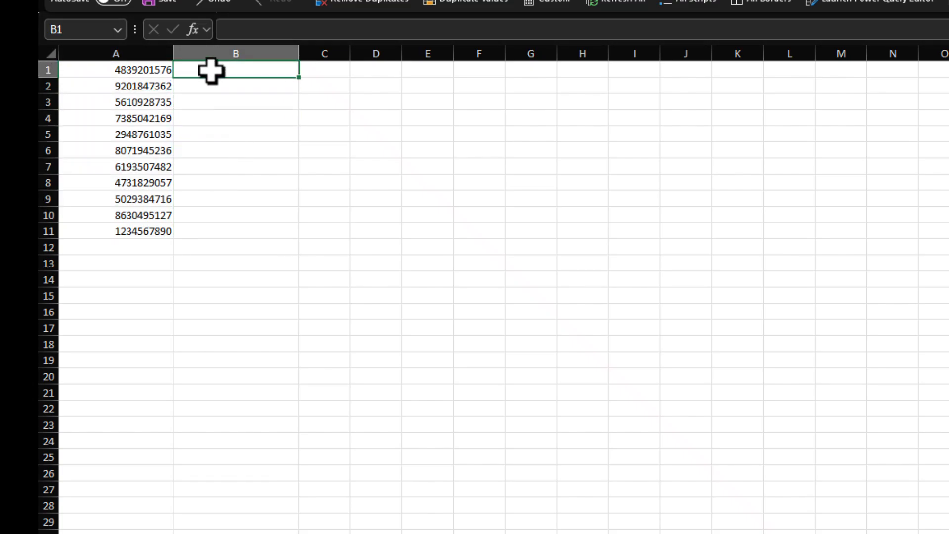
{"action": "double_click", "coordinate": [239, 71]}
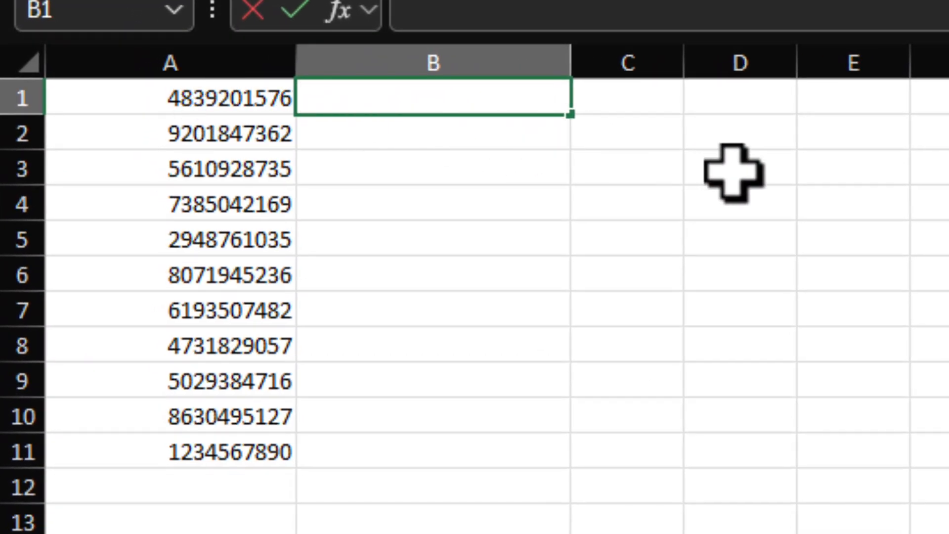
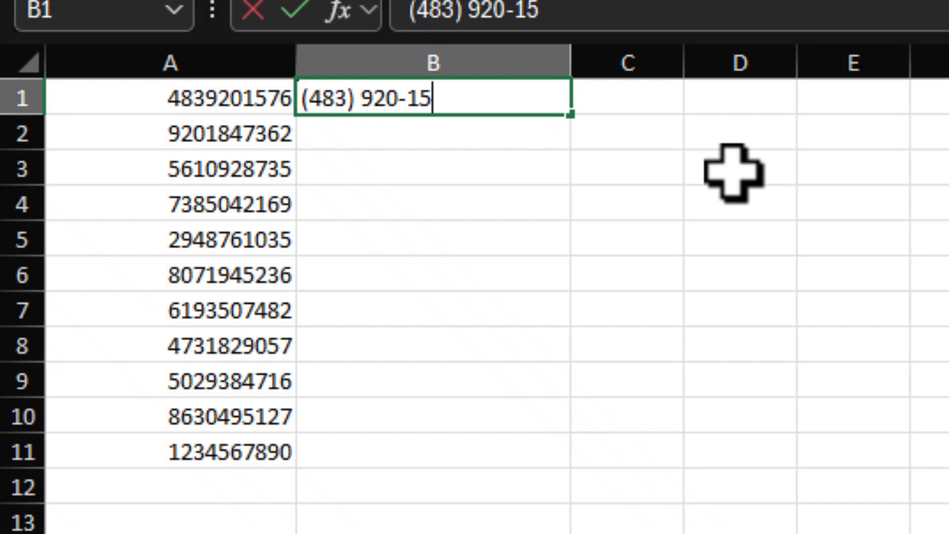
{"action": "key", "text": "Return"}
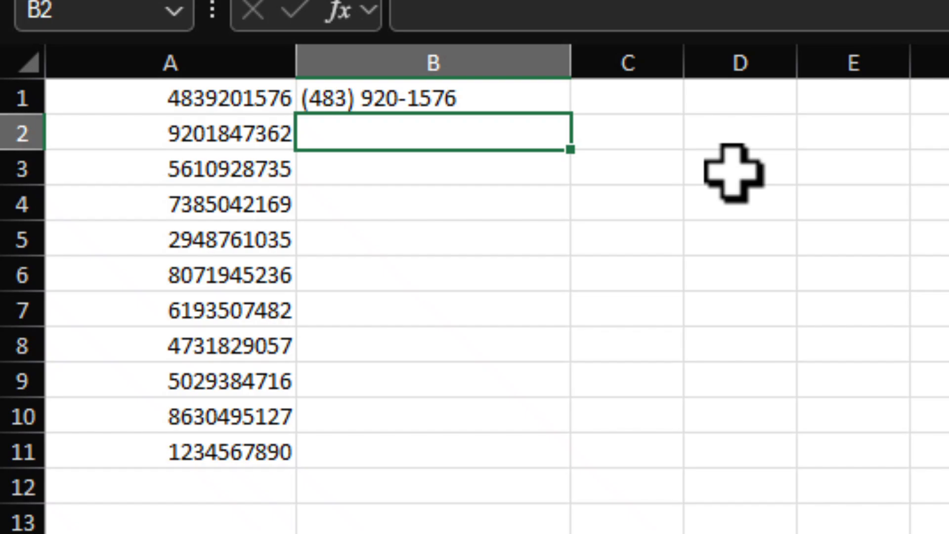
{"action": "key", "text": "ctrl+e"}
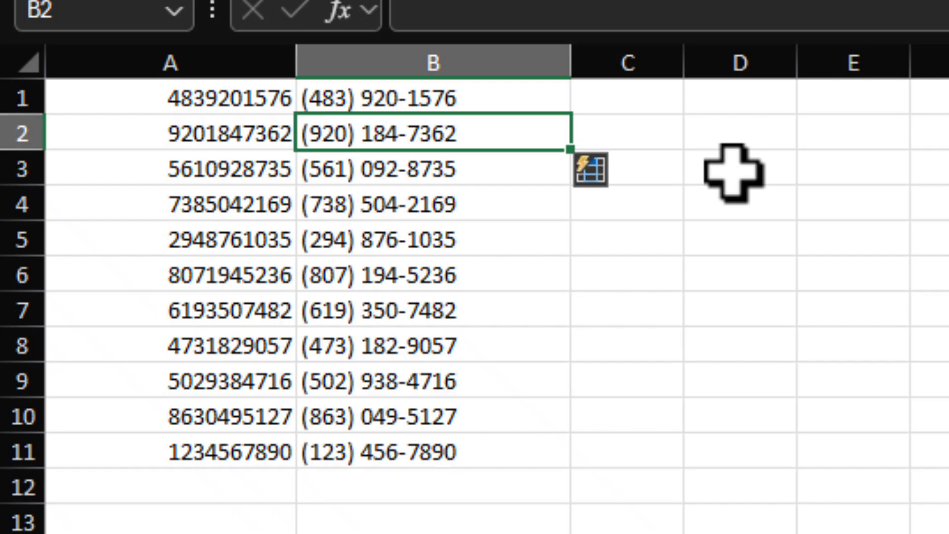